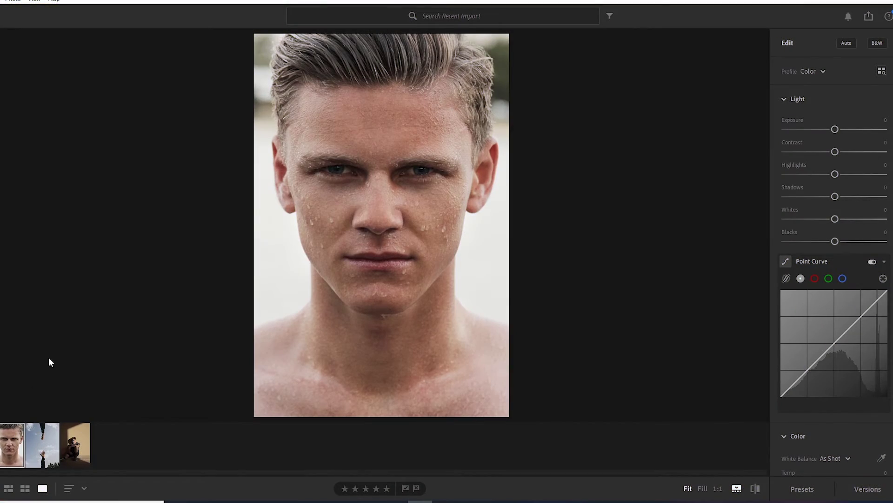
Look through the three imported photos and return to the close-up portrait of the man
{"action": "left_click", "coordinate": [41, 448]}
{"action": "left_click", "coordinate": [66, 443]}
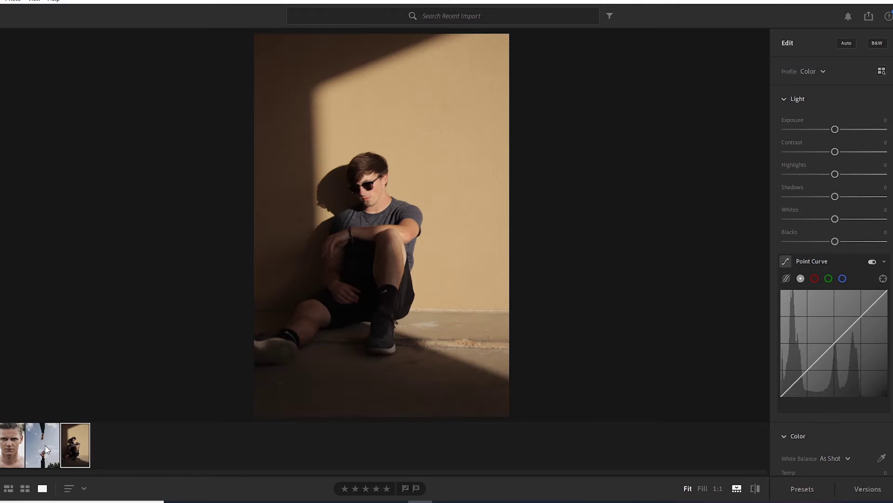
{"action": "left_click", "coordinate": [28, 449]}
{"action": "left_click", "coordinate": [72, 443]}
{"action": "left_click", "coordinate": [46, 442]}
{"action": "left_click", "coordinate": [14, 446]}
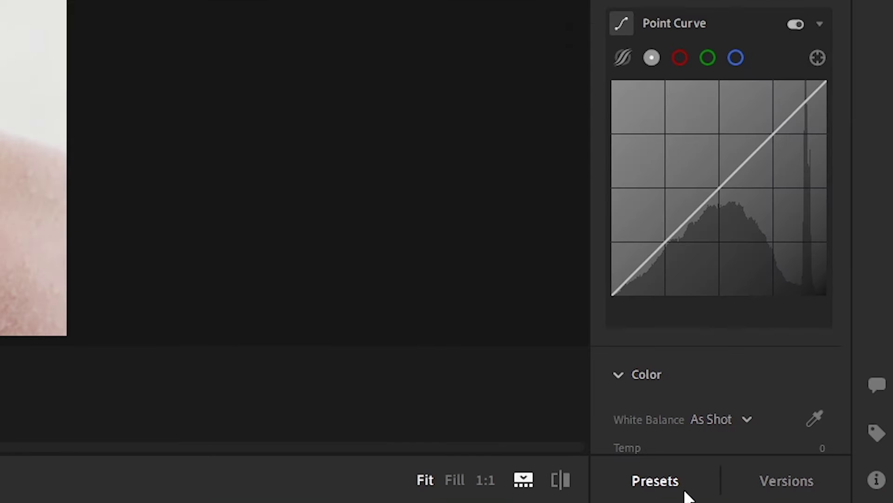
Apply the Landscape user preset to the close-up portrait
{"action": "left_click", "coordinate": [655, 481]}
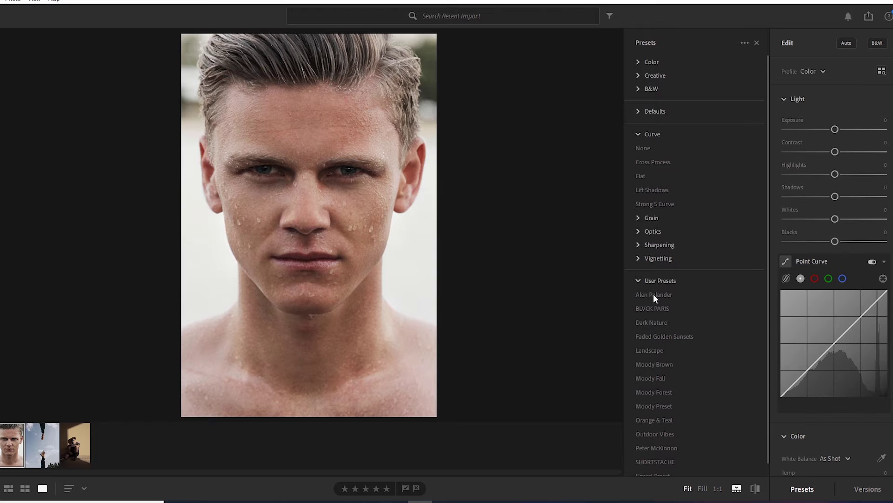
{"action": "scroll", "coordinate": [693, 419], "scroll_direction": "down", "scroll_amount": 1}
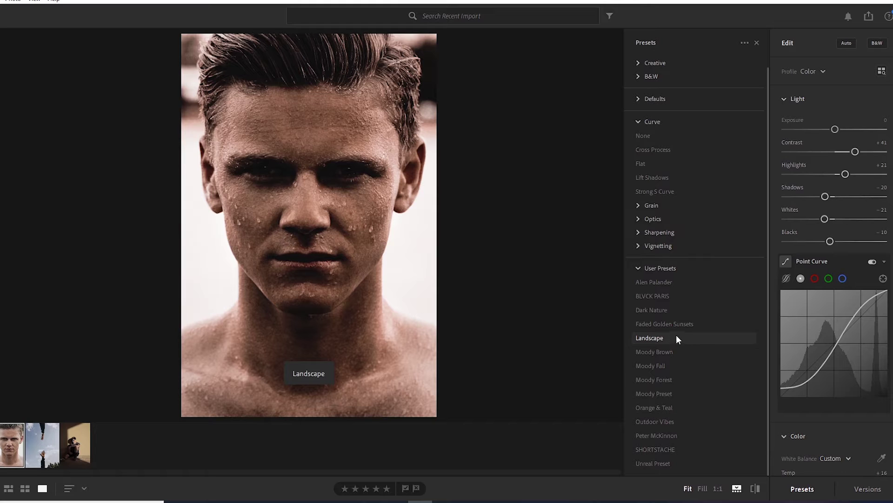
{"action": "left_click", "coordinate": [673, 338]}
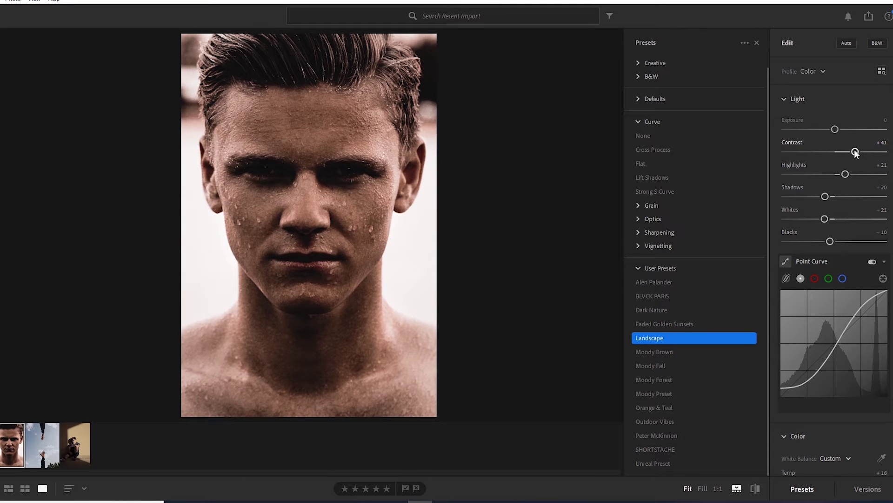
Refine the portrait's light by setting Contrast to +7, Highlights to -60, Shadows to +15 and Whites to -36
{"action": "left_click_drag", "start_coordinate": [856, 153], "coordinate": [842, 199]}
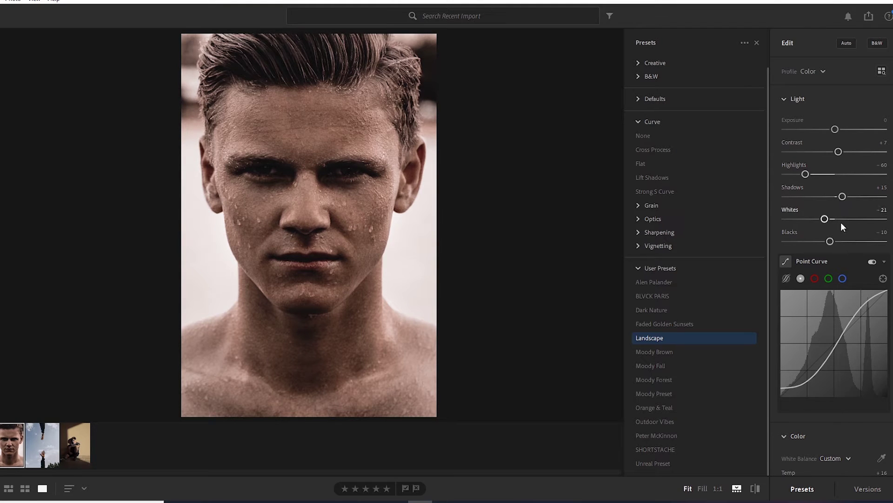
{"action": "scroll", "coordinate": [841, 222], "scroll_direction": "down", "scroll_amount": 2}
{"action": "mouse_move", "coordinate": [824, 117]}
{"action": "left_mouse_down"}
{"action": "mouse_move", "coordinate": [814, 117]}
{"action": "mouse_move", "coordinate": [853, 119]}
{"action": "mouse_move", "coordinate": [817, 120]}
{"action": "left_mouse_up"}
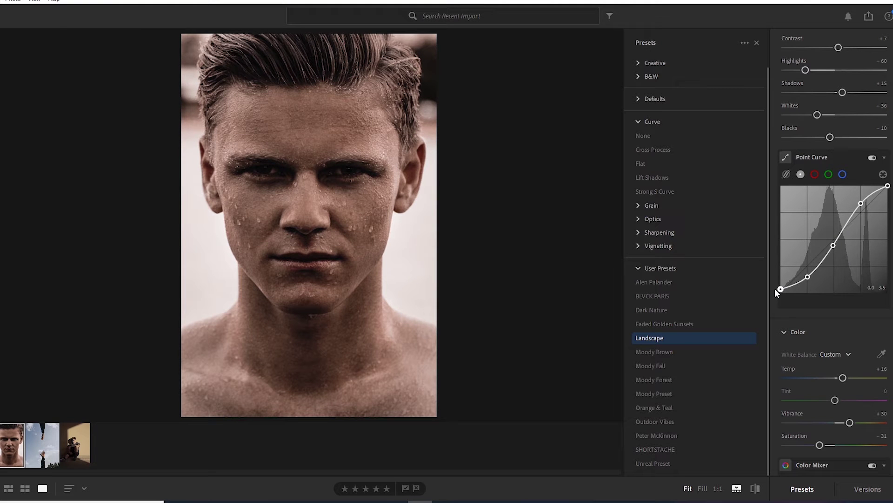
Lower the black point of the portrait's point curve to about 3.5 and set the overall Saturation to -3
{"action": "left_click_drag", "start_coordinate": [781, 288], "coordinate": [777, 288]}
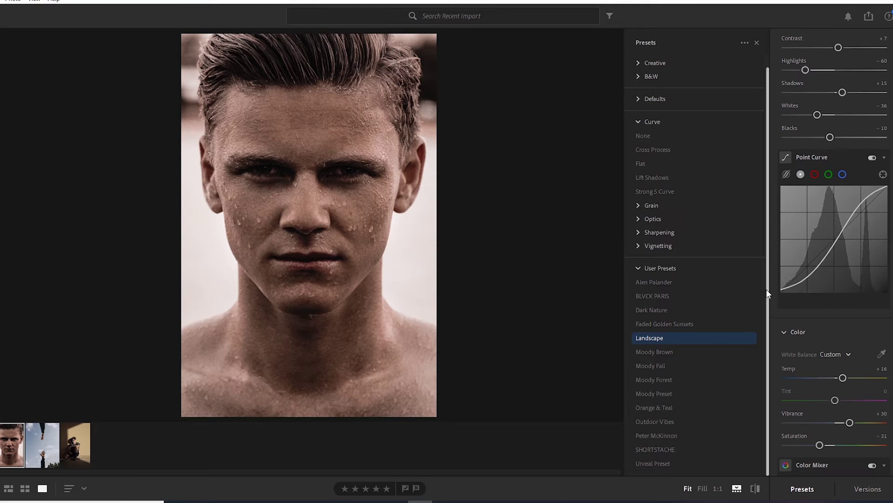
{"action": "scroll", "coordinate": [845, 332], "scroll_direction": "down", "scroll_amount": 3}
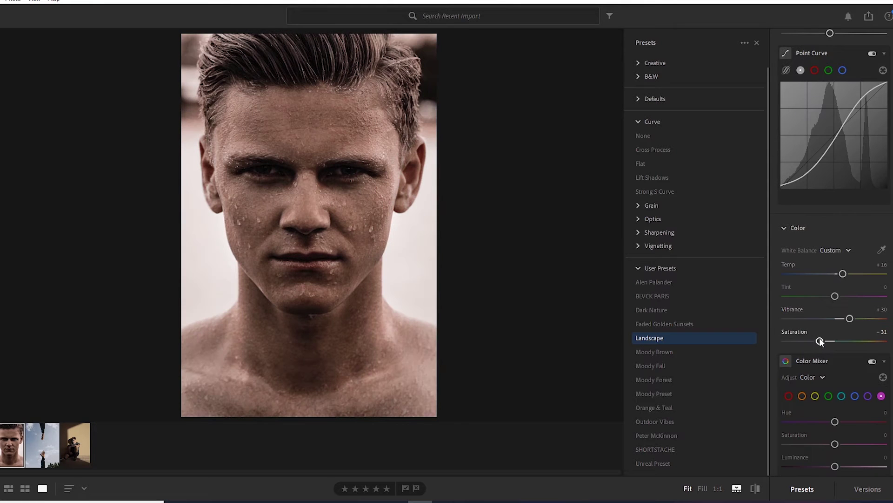
{"action": "left_click_drag", "start_coordinate": [820, 341], "coordinate": [834, 341]}
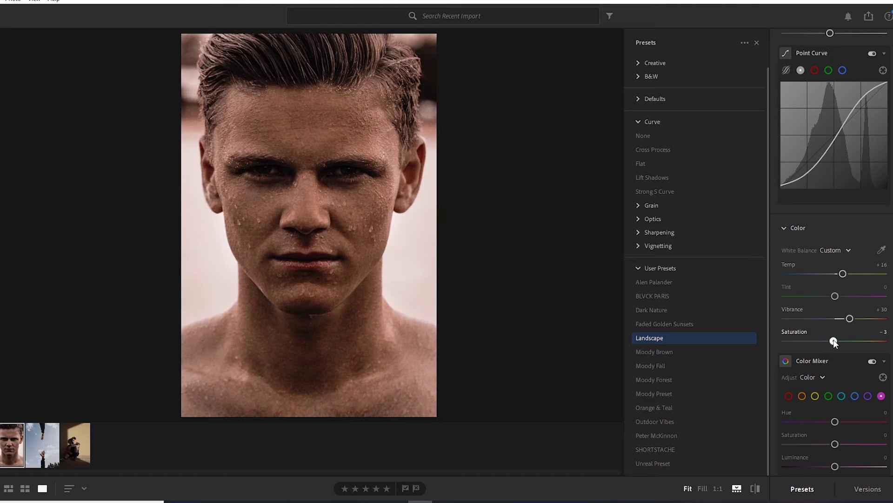
Work through the Color Mixer channels for the portrait, with orange at Hue -11, Saturation -37 and Luminance -39
{"action": "scroll", "coordinate": [833, 342], "scroll_direction": "down", "scroll_amount": 6}
{"action": "left_click", "coordinate": [831, 186]}
{"action": "left_click", "coordinate": [855, 187]}
{"action": "left_click", "coordinate": [841, 188]}
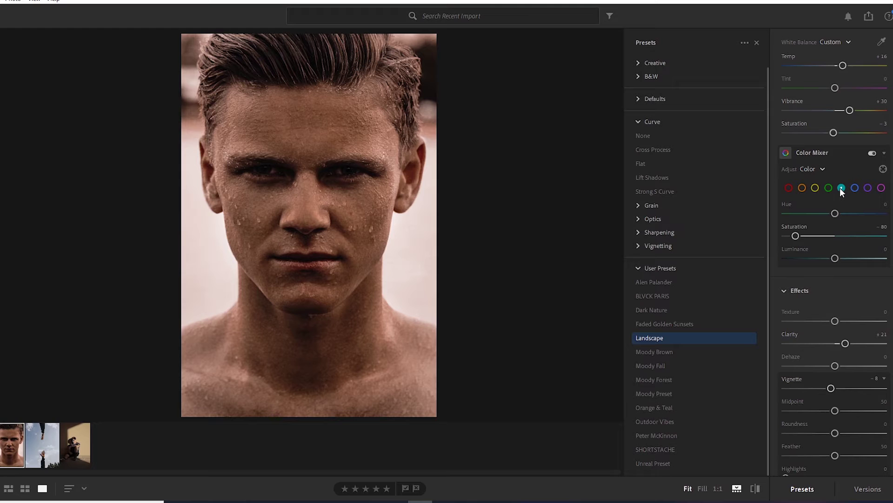
{"action": "mouse_move", "coordinate": [833, 237]}
{"action": "left_mouse_down"}
{"action": "mouse_move", "coordinate": [788, 237]}
{"action": "mouse_move", "coordinate": [842, 245]}
{"action": "left_mouse_up"}
{"action": "left_click", "coordinate": [829, 189]}
{"action": "left_click", "coordinate": [816, 187]}
{"action": "left_click", "coordinate": [802, 187]}
Set the portrait's Clarity to +15 and Texture to +5, and check the remaining effect and detail settings
{"action": "scroll", "coordinate": [836, 279], "scroll_direction": "down", "scroll_amount": 2}
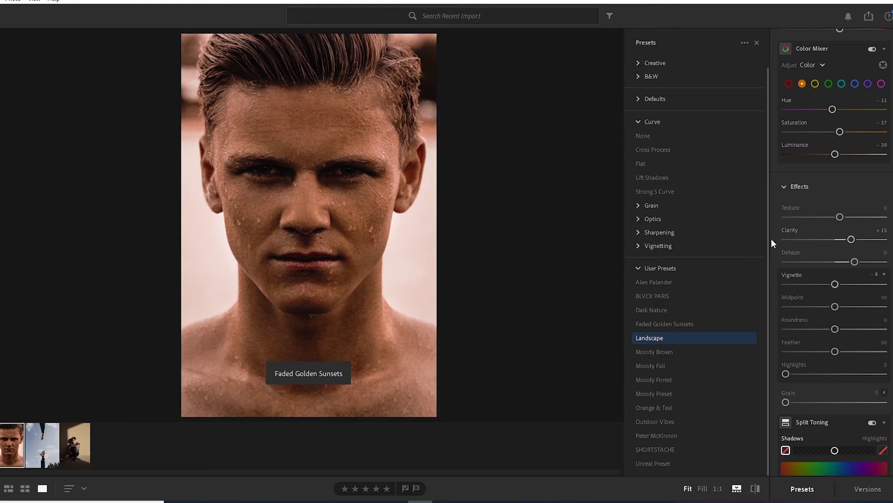
{"action": "scroll", "coordinate": [822, 200], "scroll_direction": "down", "scroll_amount": 5}
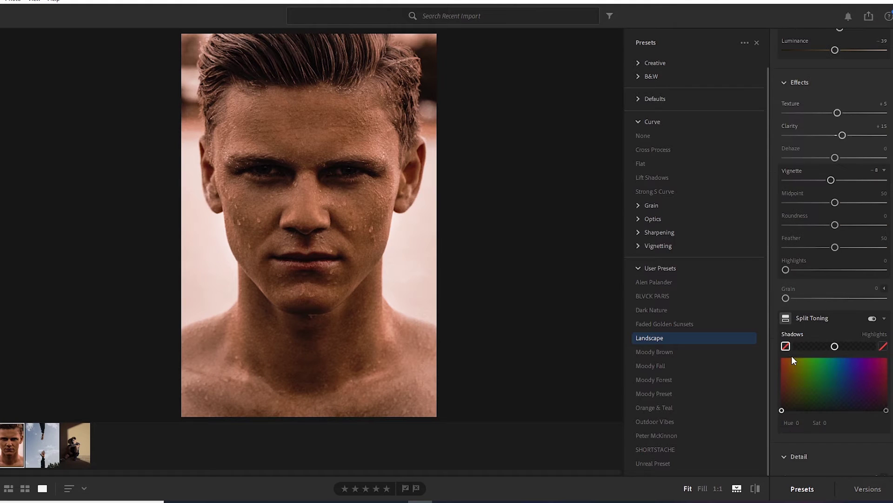
{"action": "scroll", "coordinate": [794, 362], "scroll_direction": "down", "scroll_amount": 7}
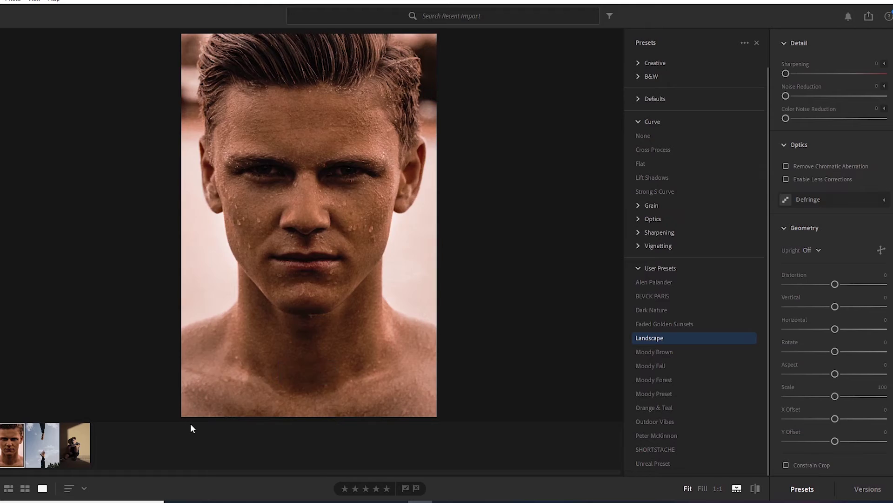
Compare the edited portrait with its original version several times
{"action": "key", "text": "backslash"}
{"action": "left_click", "coordinate": [728, 78]}
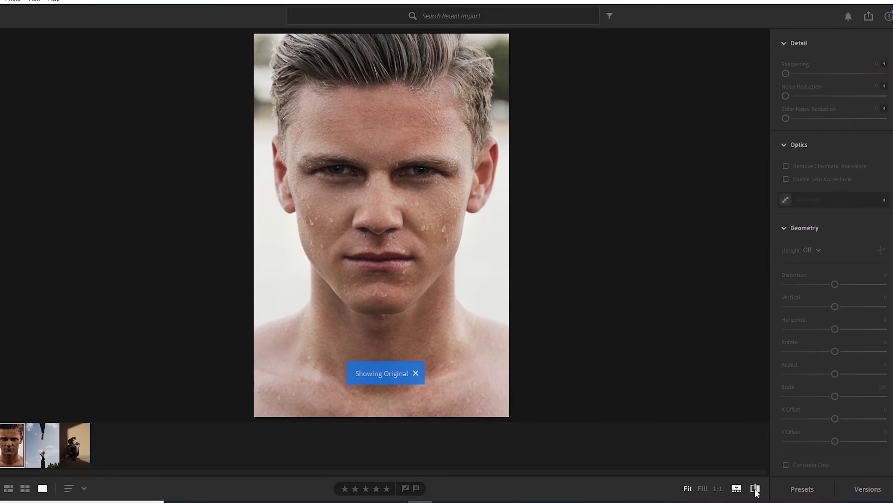
{"action": "left_click", "coordinate": [755, 489]}
{"action": "left_click", "coordinate": [755, 490]}
{"action": "left_click", "coordinate": [755, 490]}
{"action": "left_click", "coordinate": [755, 489]}
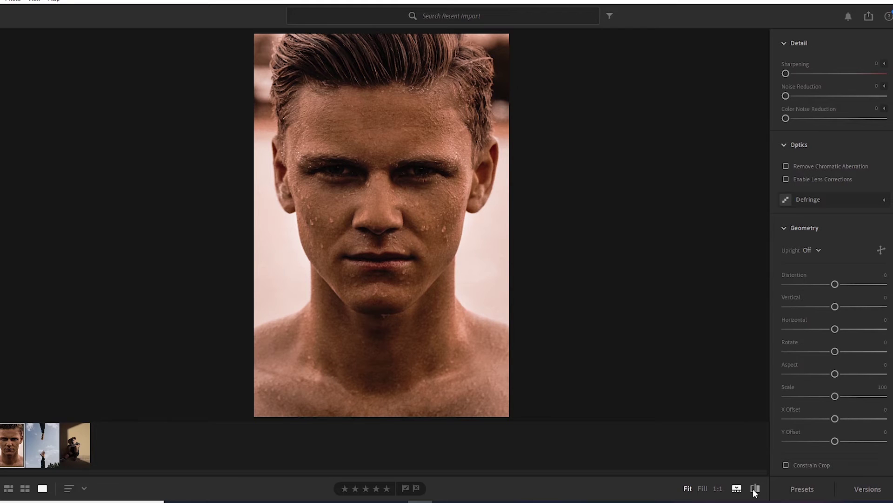
Apply the SHORTSTACHE user preset to the photo of two hands reaching across the sky
{"action": "key", "text": "Right"}
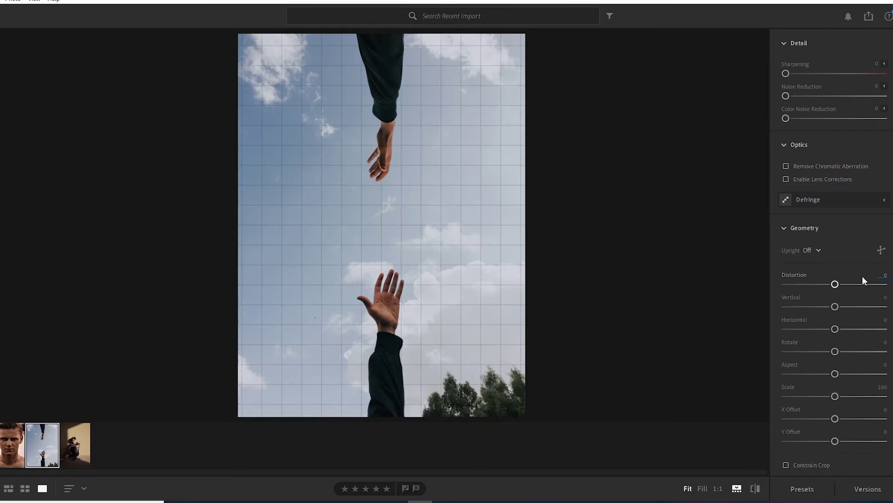
{"action": "left_click", "coordinate": [802, 489]}
{"action": "left_click", "coordinate": [693, 465]}
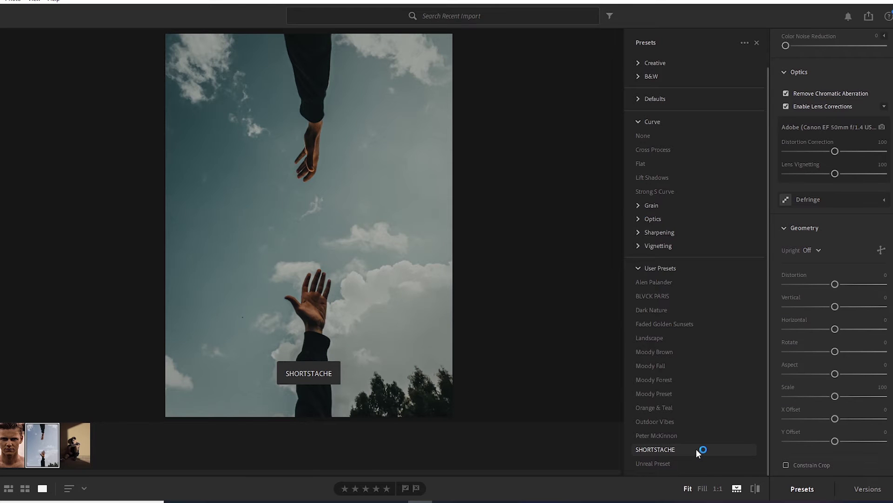
{"action": "left_click", "coordinate": [697, 449]}
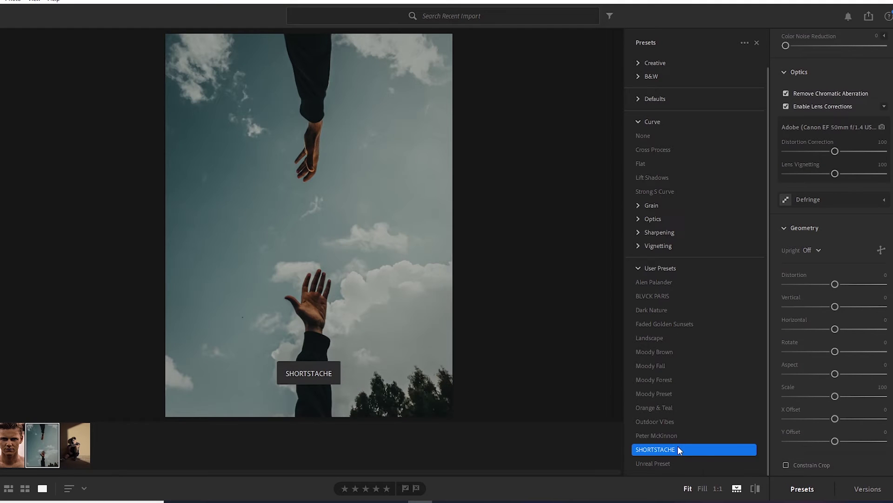
Refine the sky photo's light by setting Highlights to -100 and Shadows to +61, and adjusting Whites and Blacks
{"action": "scroll", "coordinate": [833, 399], "scroll_direction": "up", "scroll_amount": 10}
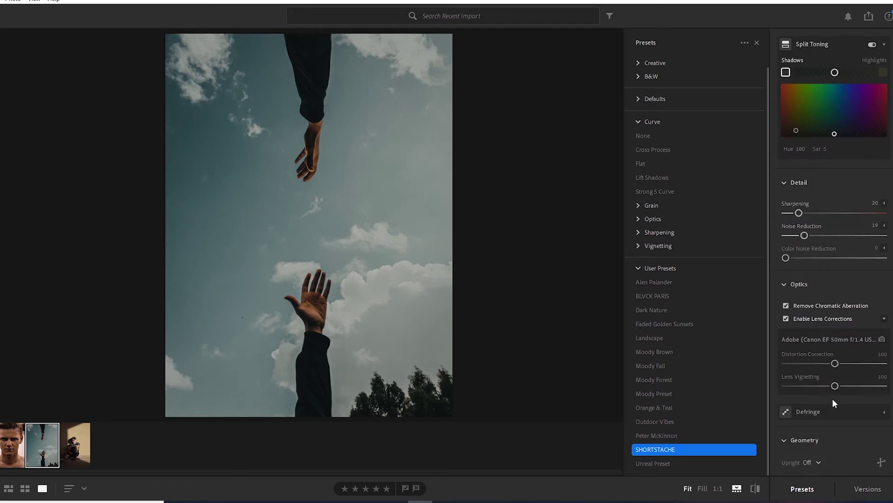
{"action": "left_click_drag", "start_coordinate": [781, 341], "coordinate": [772, 345]}
{"action": "scroll", "coordinate": [832, 233], "scroll_direction": "up", "scroll_amount": 2}
{"action": "left_click_drag", "start_coordinate": [850, 152], "coordinate": [785, 174]}
{"action": "mouse_move", "coordinate": [848, 196]}
{"action": "left_mouse_down"}
{"action": "mouse_move", "coordinate": [881, 198]}
{"action": "mouse_move", "coordinate": [864, 201]}
{"action": "left_mouse_up"}
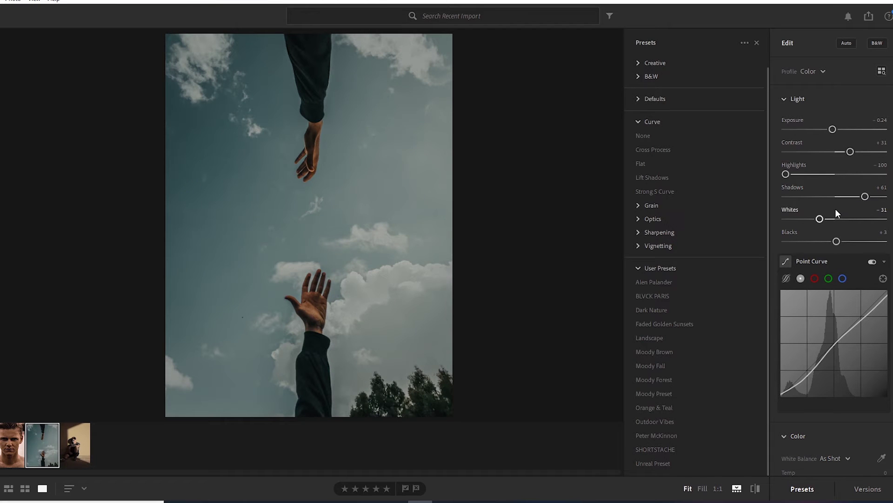
{"action": "left_click_drag", "start_coordinate": [819, 223], "coordinate": [833, 244]}
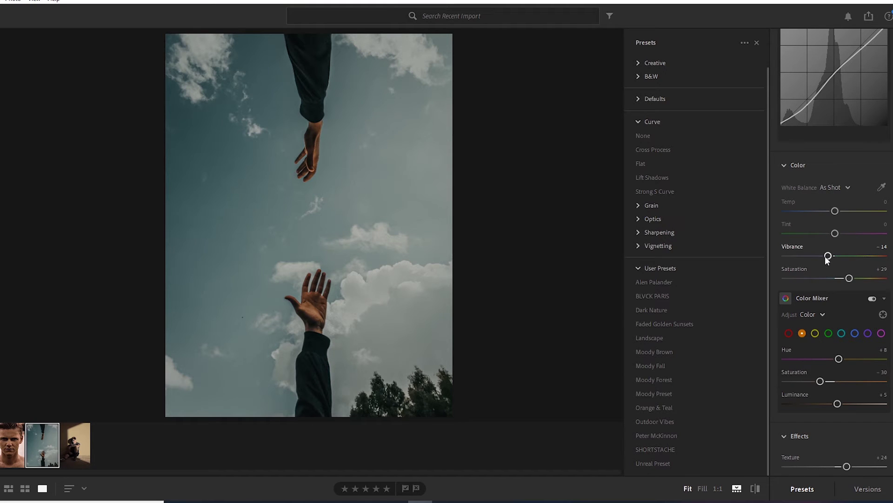
Set the sky photo's Vibrance to -5 and tune its Color Mixer channels, with orange Saturation at -41
{"action": "mouse_move", "coordinate": [829, 257]}
{"action": "left_mouse_down"}
{"action": "mouse_move", "coordinate": [826, 263]}
{"action": "mouse_move", "coordinate": [839, 264]}
{"action": "mouse_move", "coordinate": [831, 269]}
{"action": "left_mouse_up"}
{"action": "scroll", "coordinate": [834, 252], "scroll_direction": "down", "scroll_amount": 5}
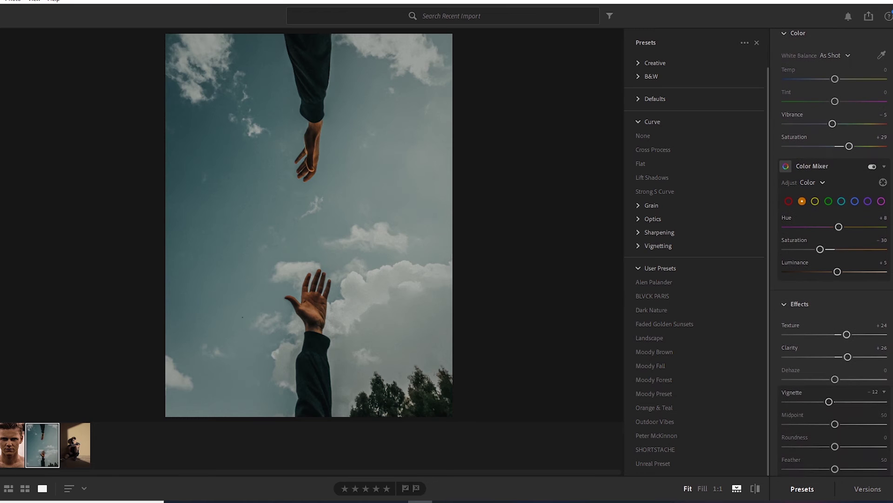
{"action": "left_click", "coordinate": [841, 202]}
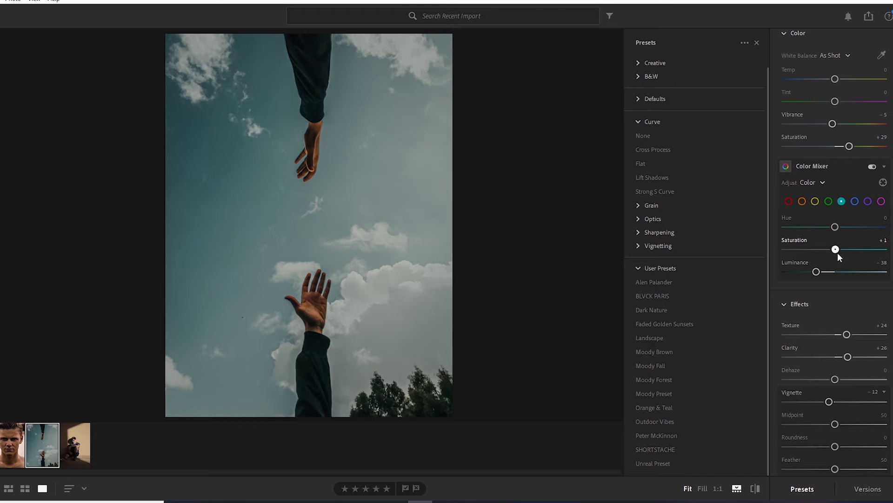
{"action": "left_click", "coordinate": [855, 201]}
{"action": "left_click", "coordinate": [815, 202]}
{"action": "left_click", "coordinate": [801, 201]}
Set the sky photo's Texture to +27 and Clarity to +13
{"action": "left_click_drag", "start_coordinate": [852, 336], "coordinate": [841, 359]}
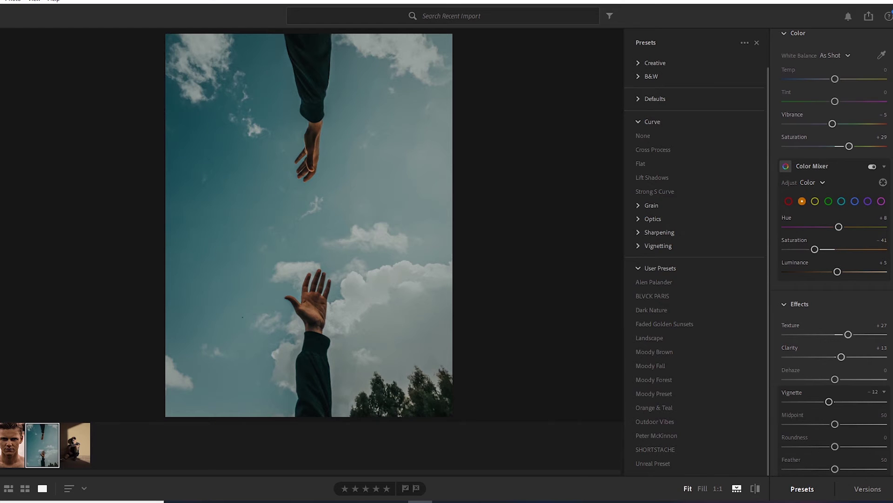
{"action": "scroll", "coordinate": [833, 252], "scroll_direction": "down", "scroll_amount": 8}
{"action": "scroll", "coordinate": [835, 251], "scroll_direction": "down", "scroll_amount": 8}
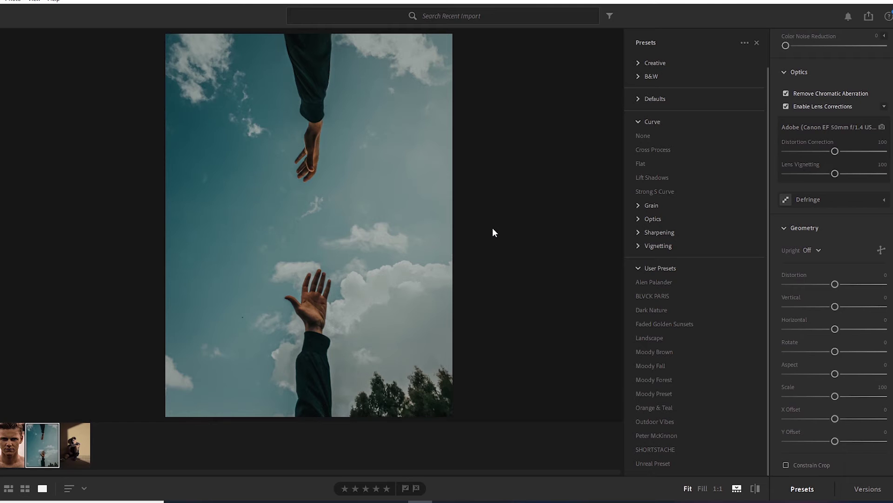
Compare the edited sky photo with its original version repeatedly
{"action": "left_click", "coordinate": [755, 488]}
{"action": "key", "text": "backslash"}
{"action": "key", "text": "backslash"}
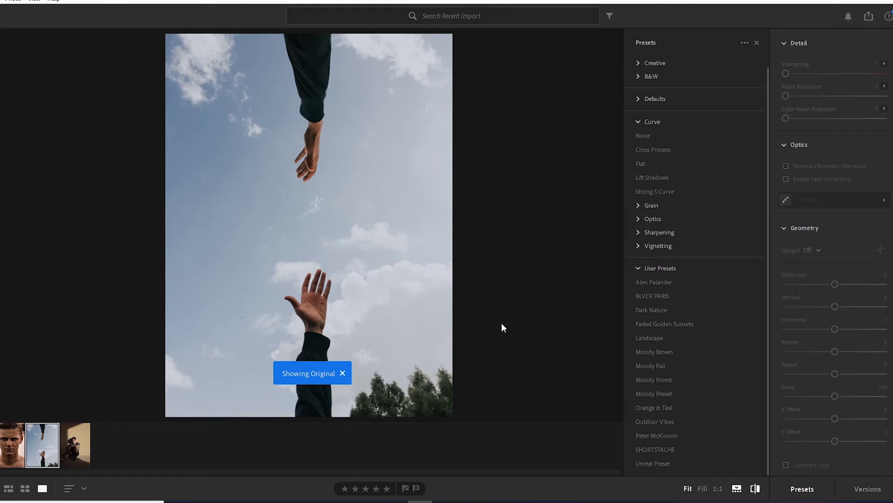
{"action": "key", "text": "backslash"}
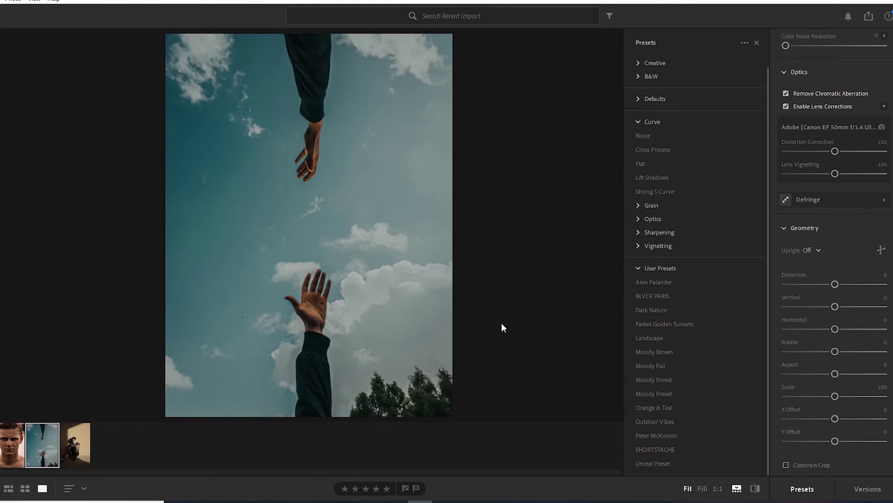
{"action": "key", "text": "backslash"}
{"action": "key", "text": "backslash"}
{"action": "key", "text": "backslash"}
{"action": "key", "text": "backslash"}
{"action": "key", "text": "backslash"}
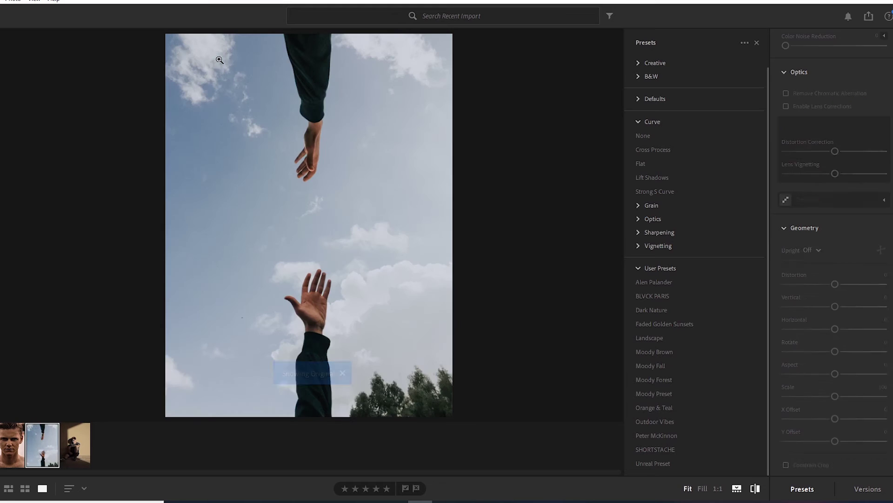
{"action": "key", "text": "backslash"}
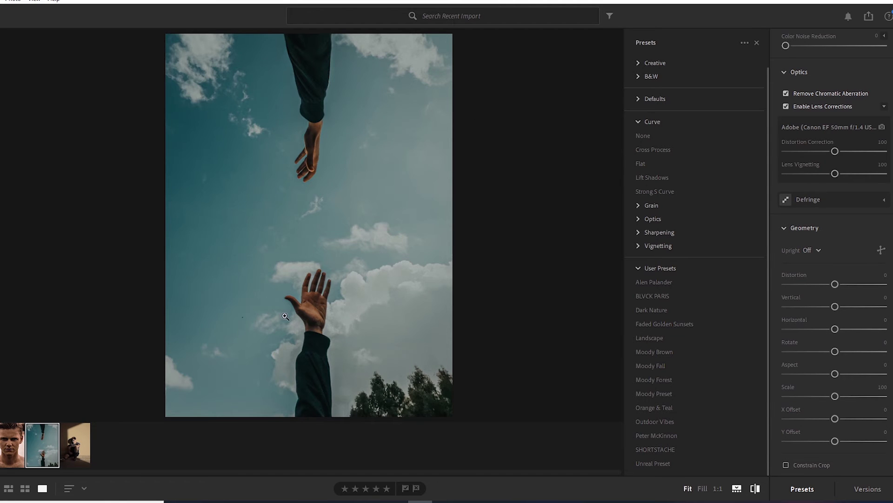
{"action": "key", "text": "backslash"}
Review the unedited photo of the seated man alongside the edited portrait and sky photos
{"action": "left_click", "coordinate": [77, 438]}
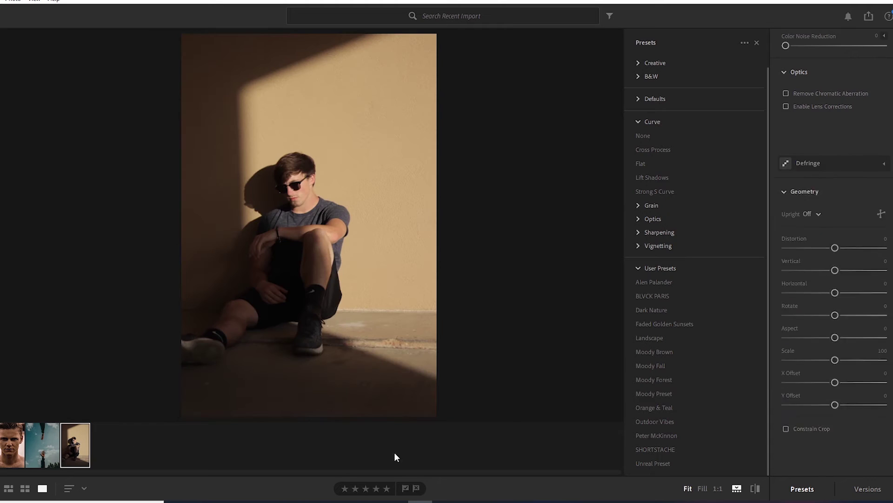
{"action": "left_click", "coordinate": [10, 449]}
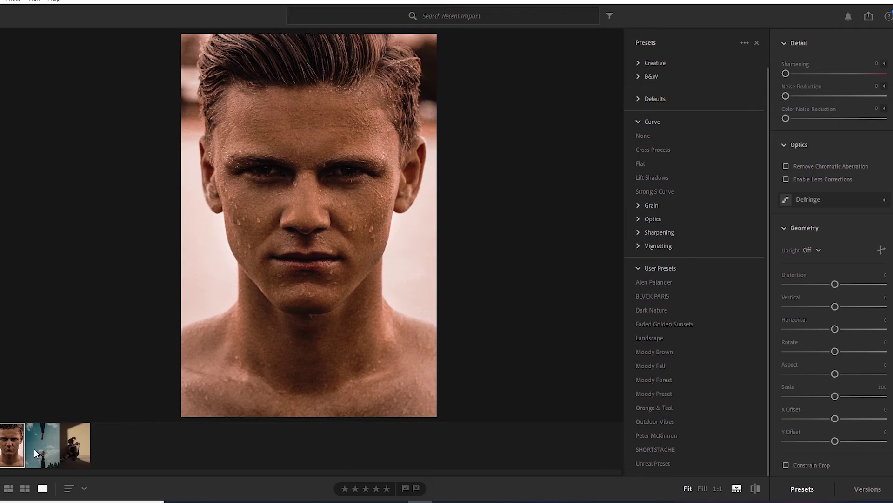
{"action": "left_click", "coordinate": [37, 448]}
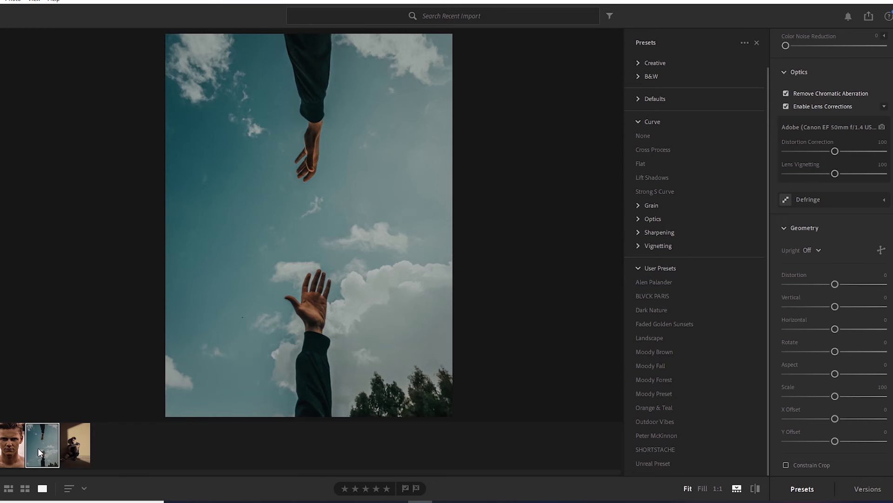
Crop the photo of the seated man tighter, trimming its upper, left and lower edges around him
{"action": "left_click", "coordinate": [75, 448]}
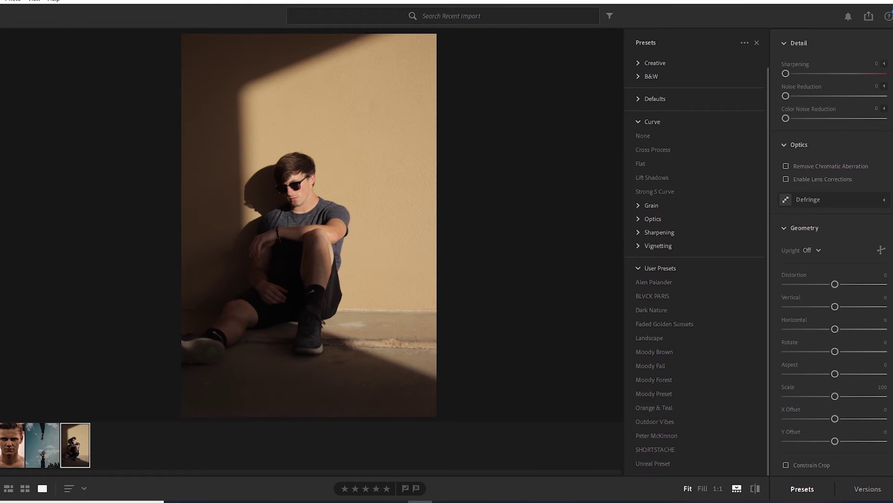
{"action": "key", "text": "c"}
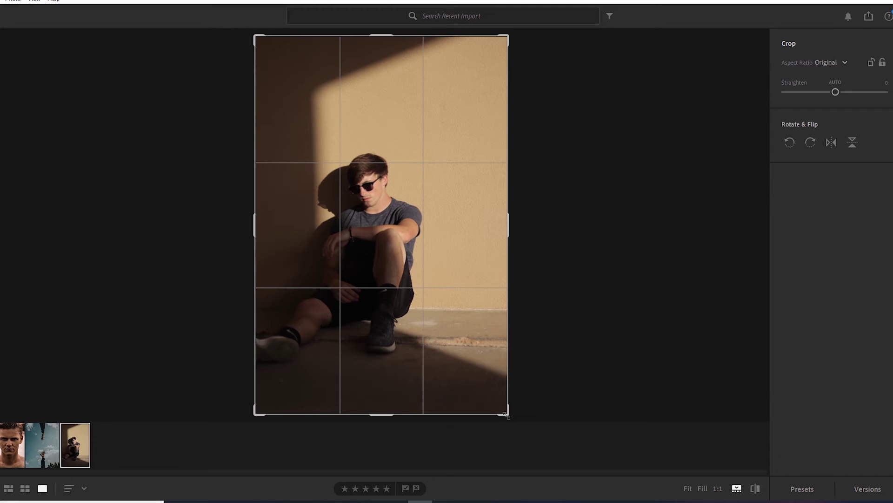
{"action": "left_click_drag", "start_coordinate": [508, 415], "coordinate": [509, 408]}
{"action": "left_click_drag", "start_coordinate": [255, 37], "coordinate": [277, 65]}
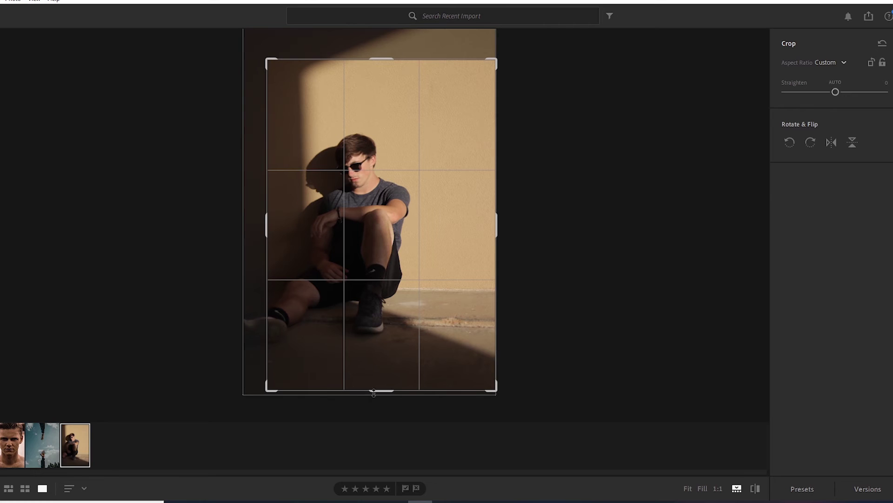
{"action": "key", "text": "Return"}
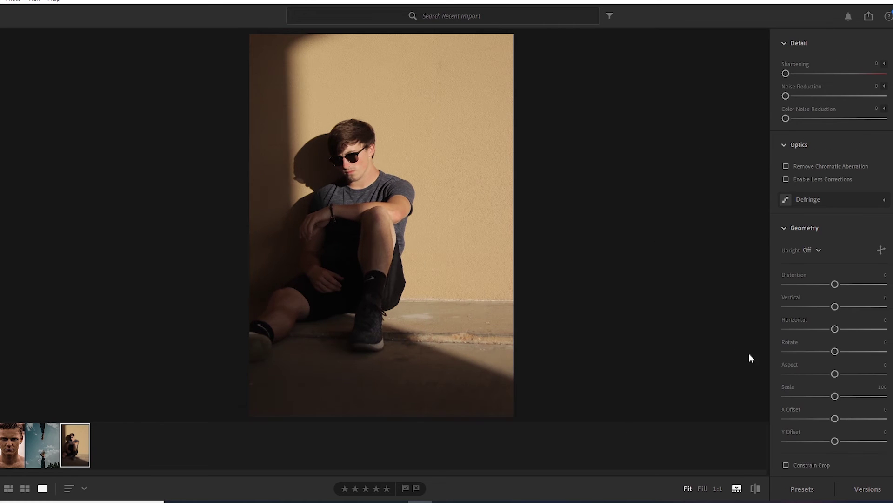
Try several user presets on the seated man's photo, including Unreal Preset and SHORTSTACHE, and apply Moody Brown
{"action": "left_click", "coordinate": [798, 485]}
{"action": "left_click", "coordinate": [679, 462]}
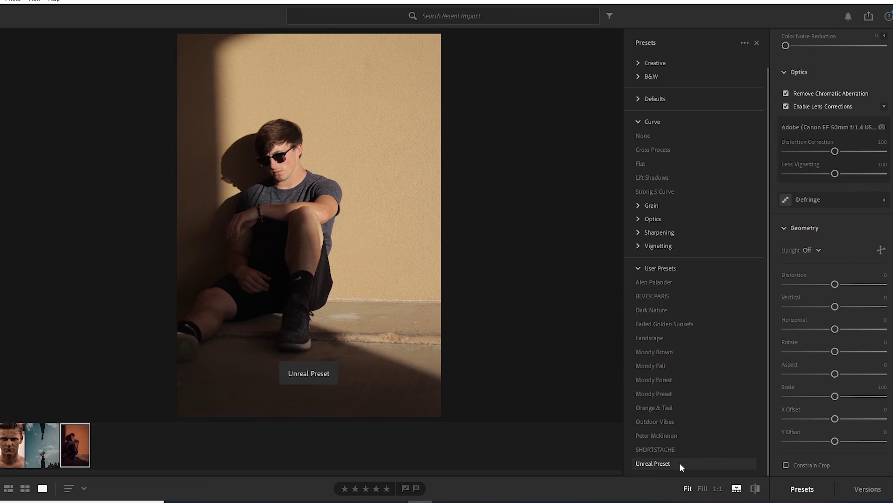
{"action": "left_click", "coordinate": [680, 448]}
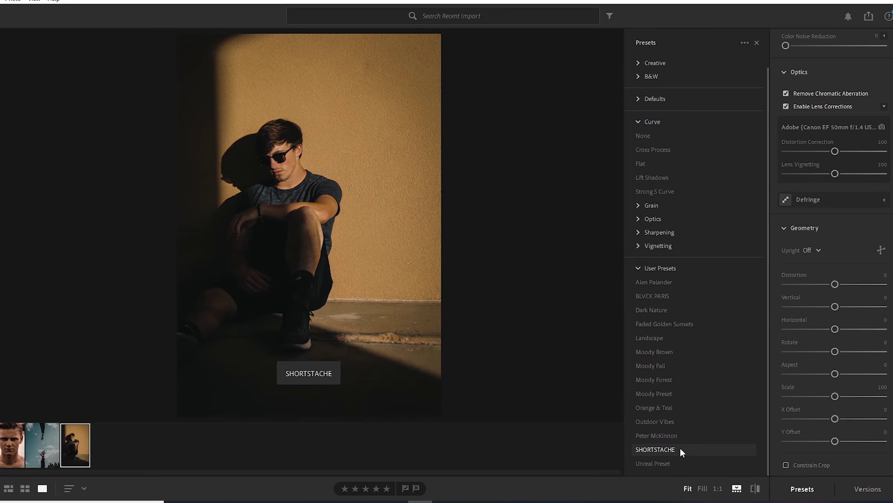
{"action": "left_click", "coordinate": [686, 433]}
{"action": "left_click", "coordinate": [697, 353]}
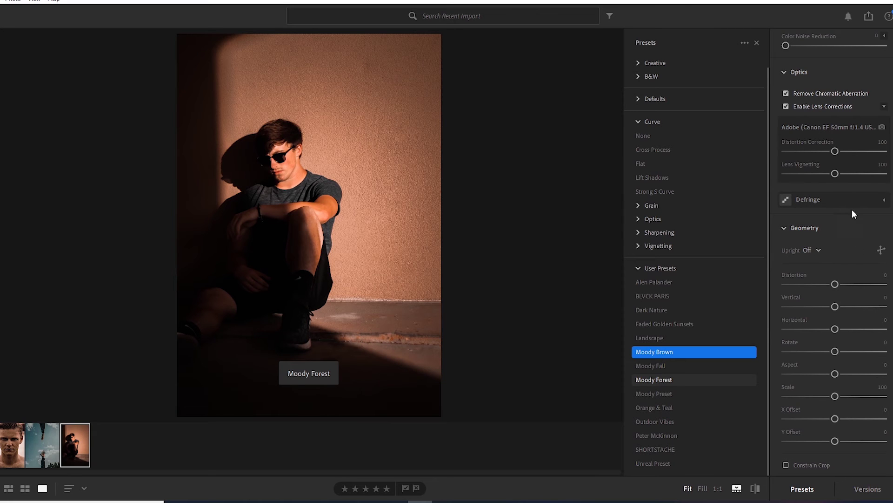
Review the Light, Point Curve, Color and Effects settings that the Moody Brown preset applied
{"action": "scroll", "coordinate": [864, 228], "scroll_direction": "up", "scroll_amount": 15}
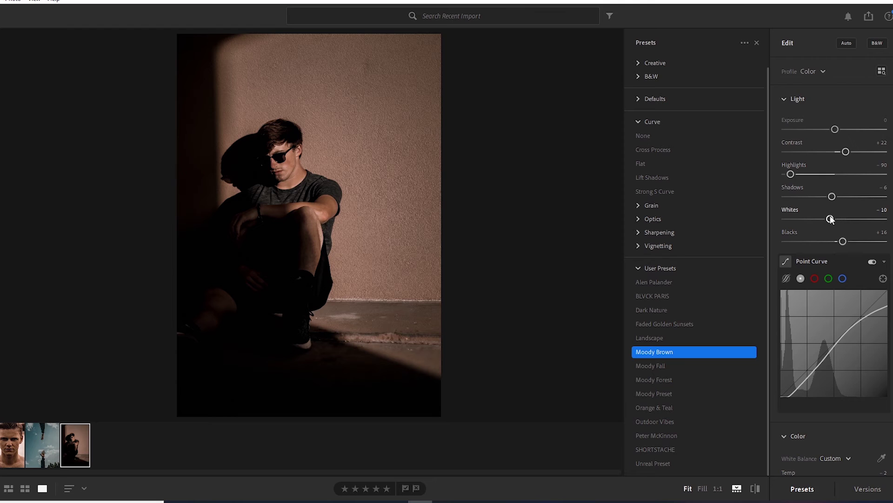
{"action": "scroll", "coordinate": [827, 239], "scroll_direction": "down", "scroll_amount": 5}
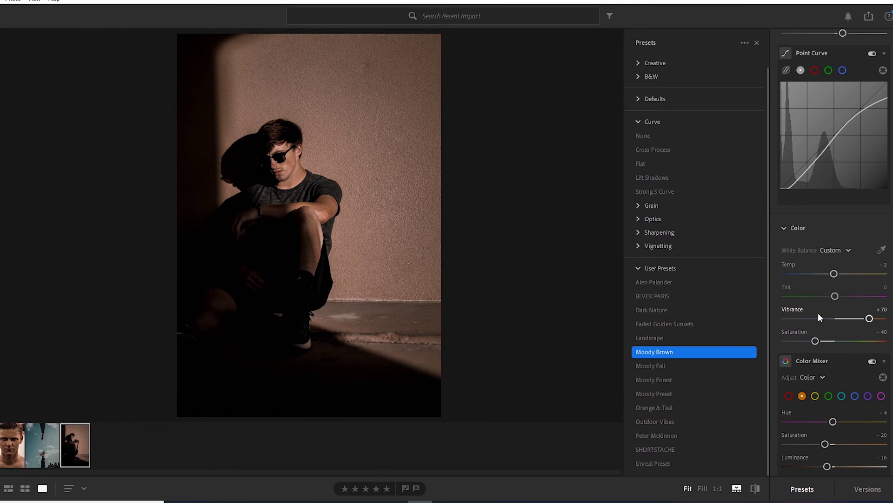
{"action": "scroll", "coordinate": [817, 238], "scroll_direction": "down", "scroll_amount": 2}
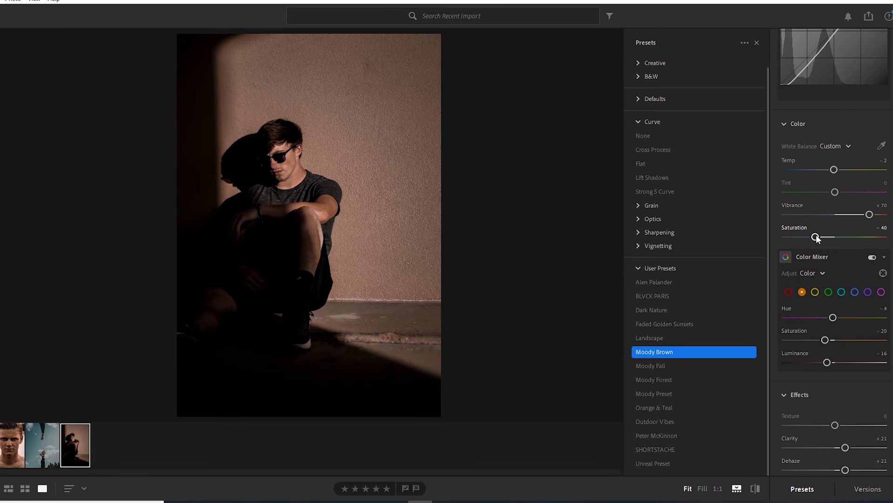
{"action": "scroll", "coordinate": [817, 237], "scroll_direction": "up", "scroll_amount": 4}
{"action": "scroll", "coordinate": [830, 270], "scroll_direction": "down", "scroll_amount": 2}
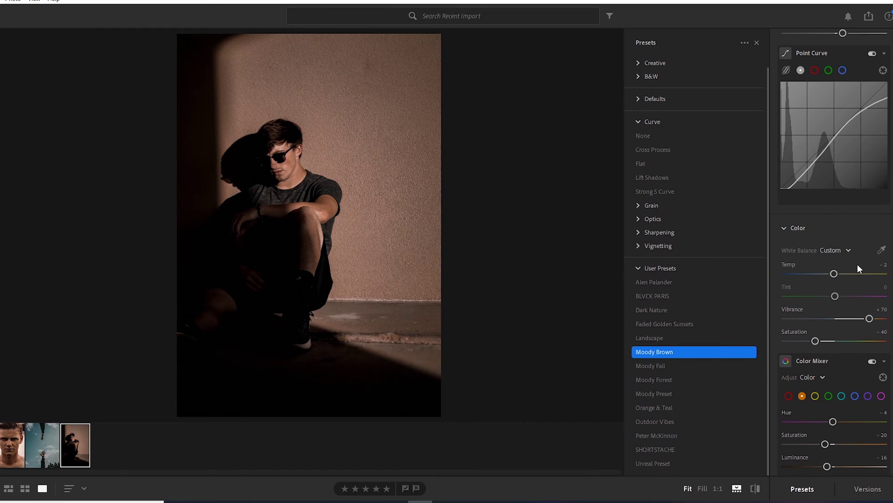
{"action": "scroll", "coordinate": [818, 298], "scroll_direction": "down", "scroll_amount": 6}
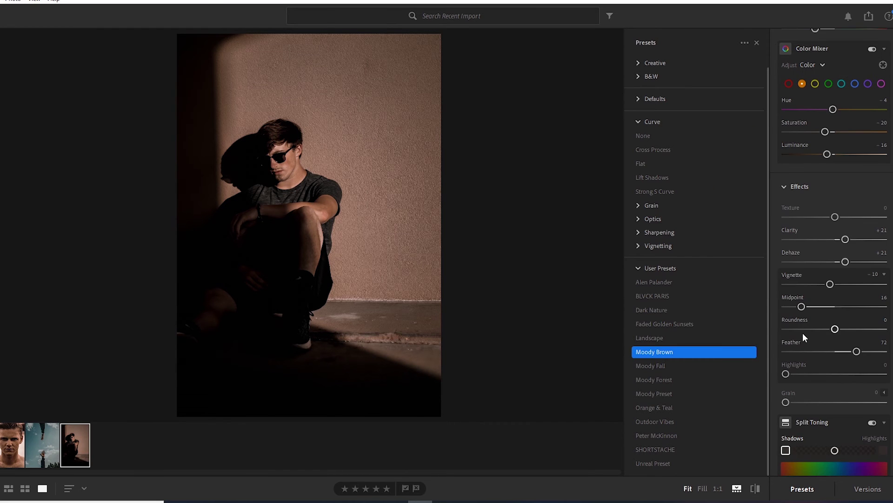
{"action": "scroll", "coordinate": [805, 334], "scroll_direction": "up", "scroll_amount": 8}
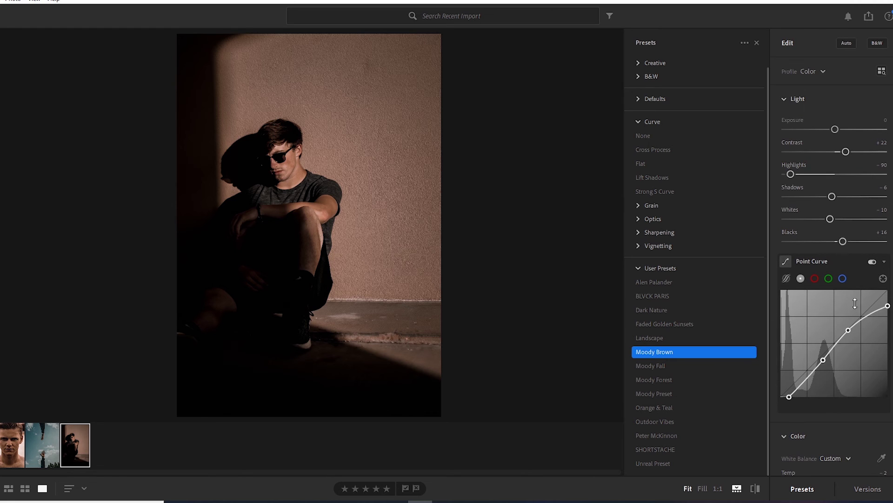
{"action": "left_click", "coordinate": [888, 306]}
{"action": "left_click", "coordinate": [687, 352]}
Examine the preset's yellow and red Color Mixer channels, followed by its Effects, Split Toning, Detail and Geometry settings
{"action": "scroll", "coordinate": [825, 272], "scroll_direction": "down", "scroll_amount": 6}
{"action": "scroll", "coordinate": [825, 269], "scroll_direction": "down", "scroll_amount": 2}
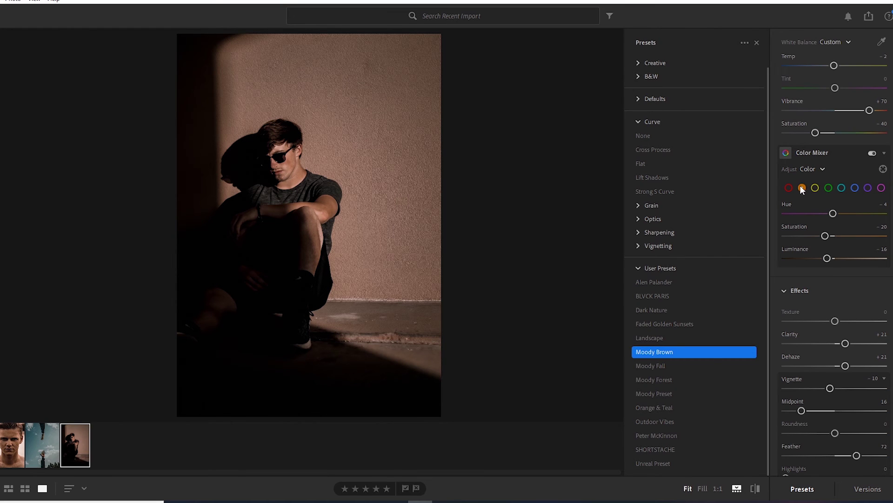
{"action": "left_click", "coordinate": [814, 188]}
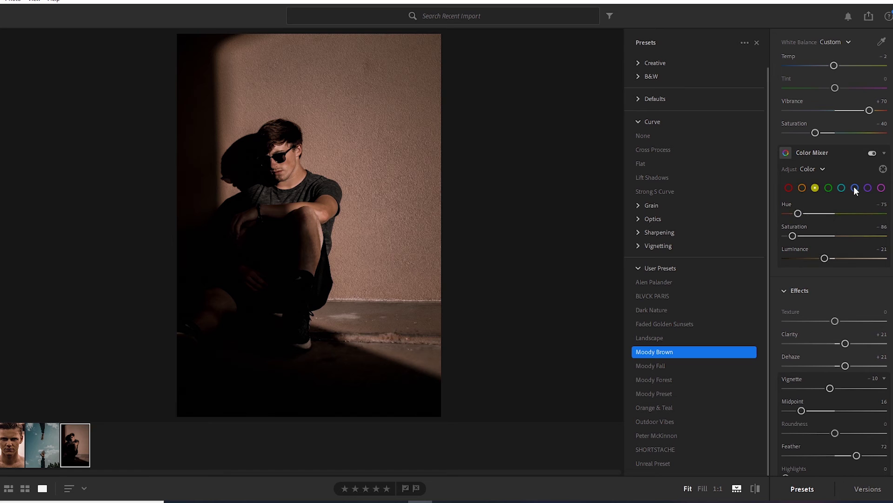
{"action": "left_click", "coordinate": [789, 189]}
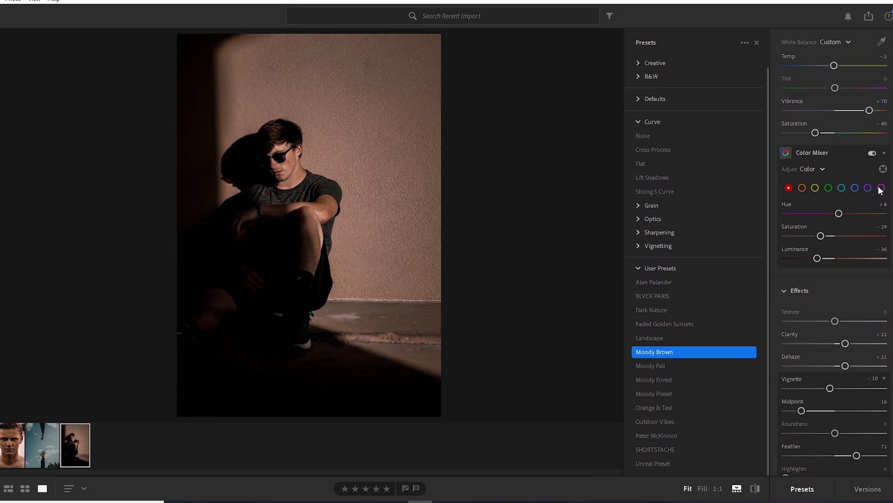
{"action": "scroll", "coordinate": [827, 289], "scroll_direction": "down", "scroll_amount": 5}
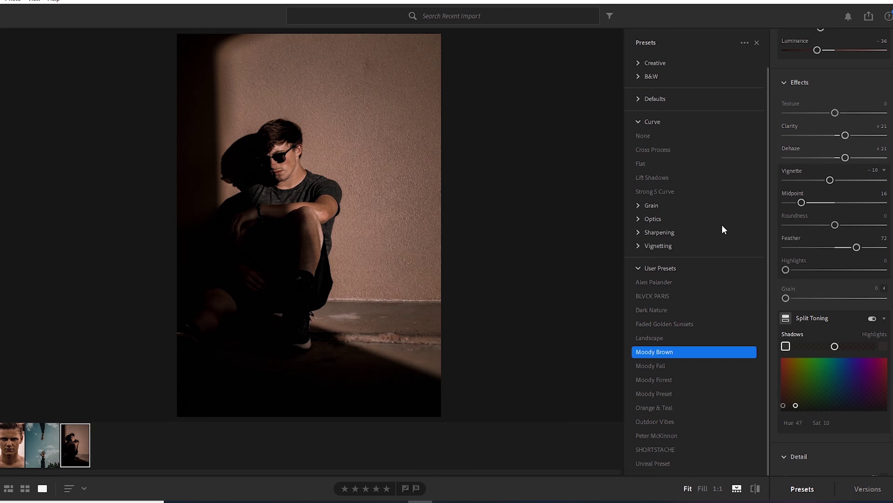
{"action": "scroll", "coordinate": [789, 344], "scroll_direction": "up", "scroll_amount": 5}
{"action": "scroll", "coordinate": [789, 345], "scroll_direction": "down", "scroll_amount": 5}
{"action": "scroll", "coordinate": [807, 269], "scroll_direction": "down", "scroll_amount": 5}
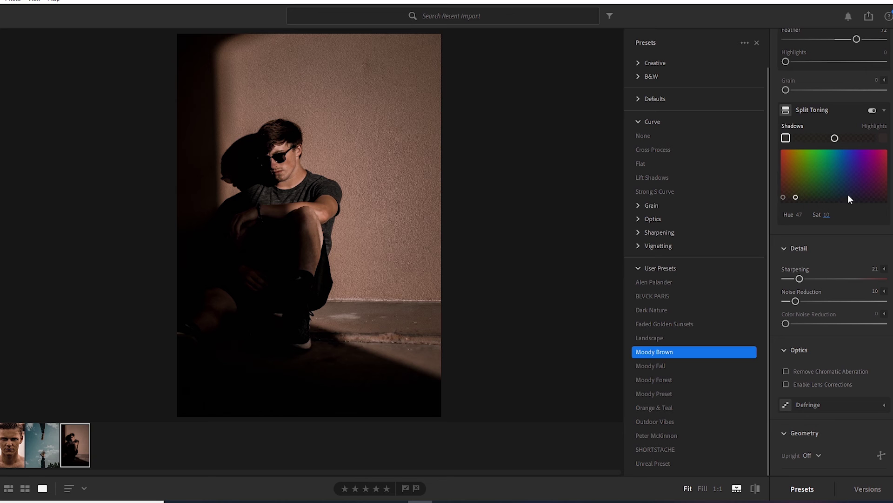
{"action": "scroll", "coordinate": [834, 284], "scroll_direction": "down", "scroll_amount": 4}
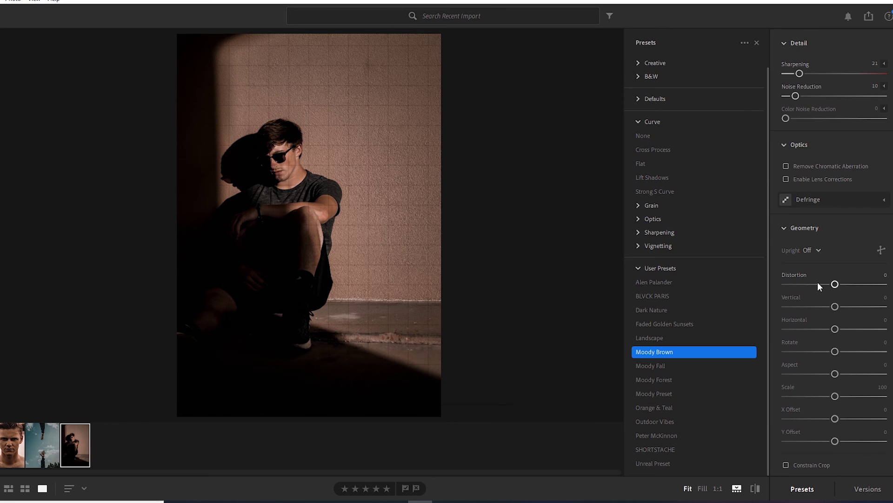
{"action": "scroll", "coordinate": [818, 284], "scroll_direction": "up", "scroll_amount": 12}
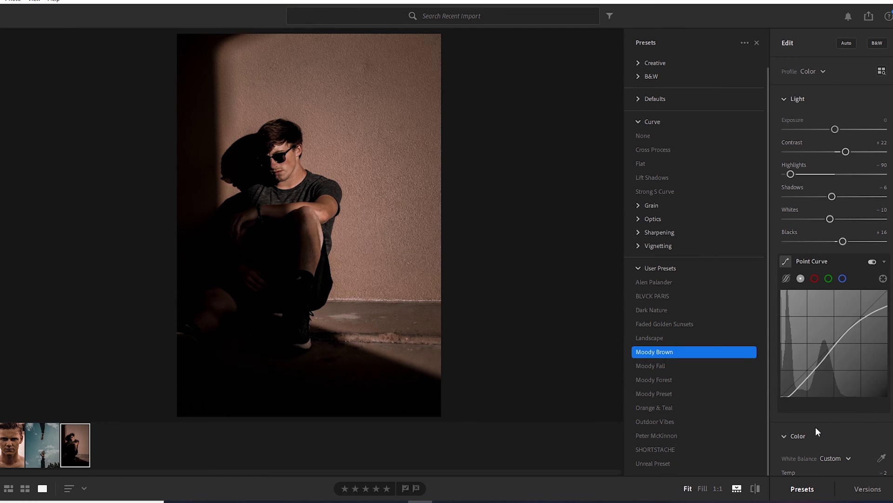
Set the photo's Contrast to +10, Highlights to -79, Shadows to -100, Whites to +4 and Blacks to -41
{"action": "left_click_drag", "start_coordinate": [845, 151], "coordinate": [840, 151]}
{"action": "left_click_drag", "start_coordinate": [795, 175], "coordinate": [795, 182]}
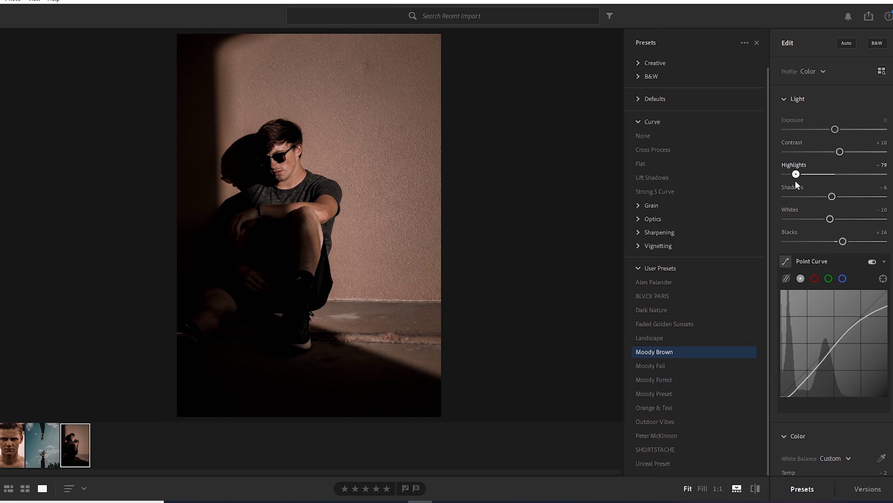
{"action": "left_click_drag", "start_coordinate": [832, 196], "coordinate": [780, 209]}
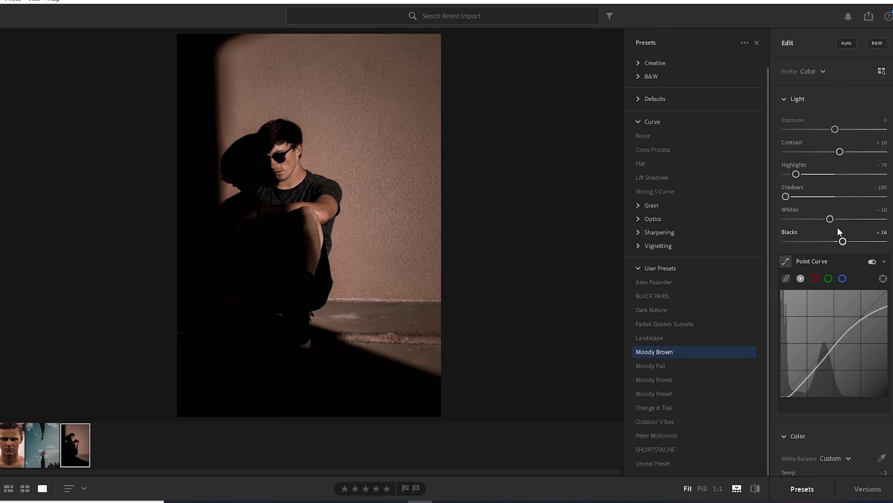
{"action": "mouse_move", "coordinate": [831, 219]}
{"action": "left_mouse_down"}
{"action": "mouse_move", "coordinate": [845, 225]}
{"action": "mouse_move", "coordinate": [838, 213]}
{"action": "left_mouse_up"}
{"action": "left_click_drag", "start_coordinate": [840, 242], "coordinate": [814, 252]}
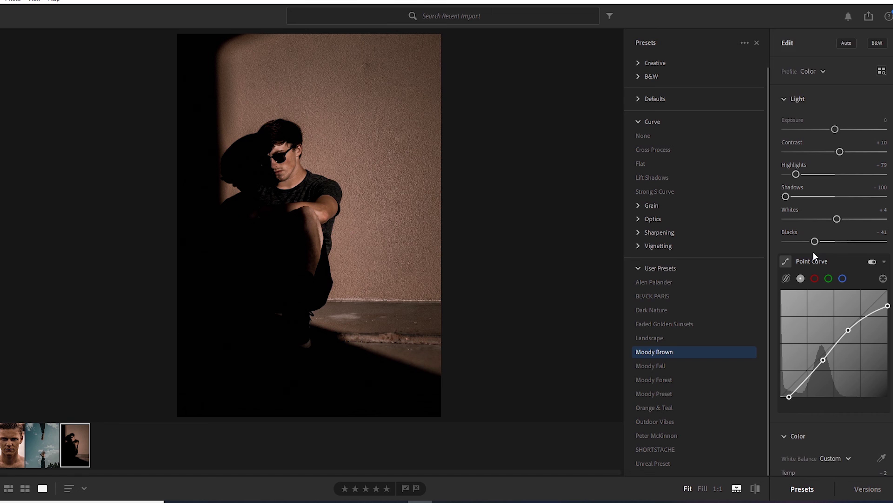
Nudge the point curve's black point, and set the photo's overall Saturation to -11 and Vibrance to +49
{"action": "scroll", "coordinate": [813, 251], "scroll_direction": "down", "scroll_amount": 3}
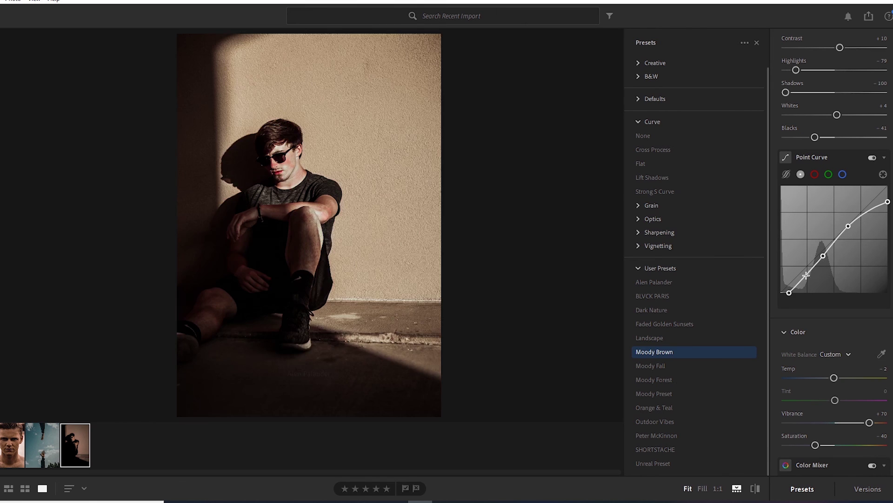
{"action": "left_click_drag", "start_coordinate": [789, 292], "coordinate": [786, 294]}
{"action": "scroll", "coordinate": [817, 264], "scroll_direction": "down", "scroll_amount": 6}
{"action": "left_click_drag", "start_coordinate": [816, 237], "coordinate": [821, 237]}
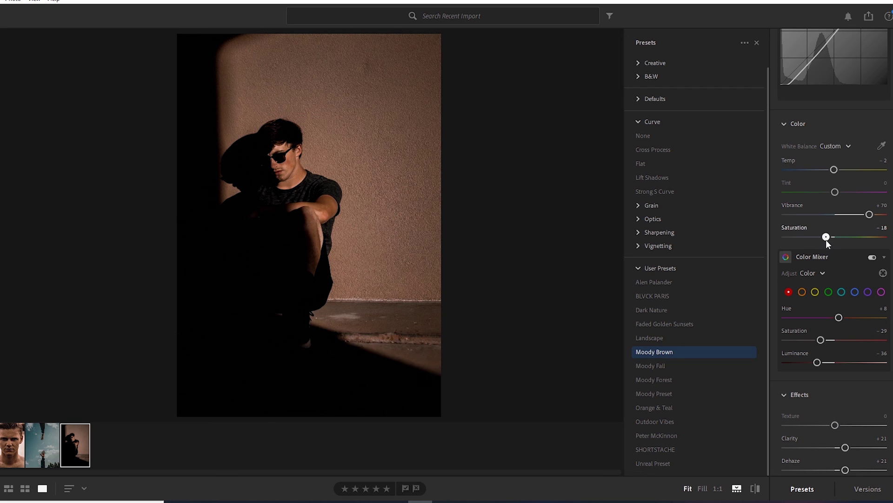
{"action": "left_click_drag", "start_coordinate": [826, 237], "coordinate": [830, 236]}
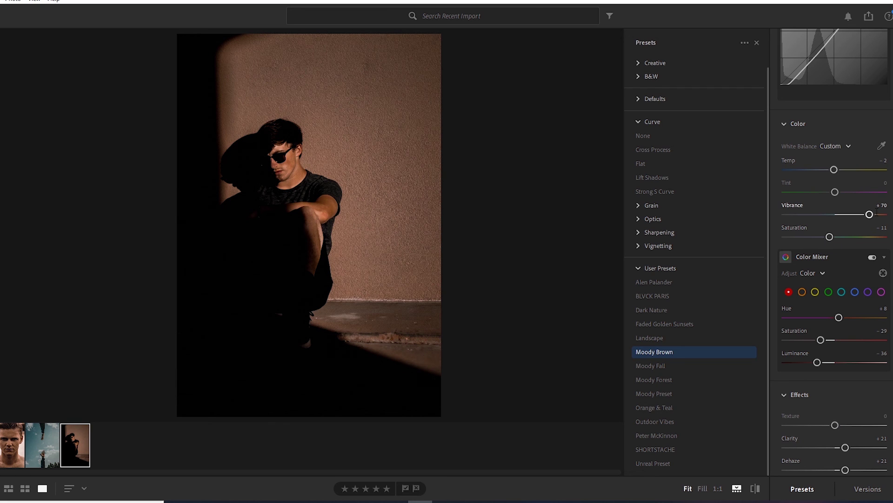
{"action": "left_click_drag", "start_coordinate": [869, 214], "coordinate": [843, 215]}
Set the Color Mixer's orange Saturation to about -11, yellow Saturation to -38 and yellow Hue to -59
{"action": "scroll", "coordinate": [853, 286], "scroll_direction": "down", "scroll_amount": 2}
{"action": "left_click", "coordinate": [801, 187]}
{"action": "left_click", "coordinate": [814, 187]}
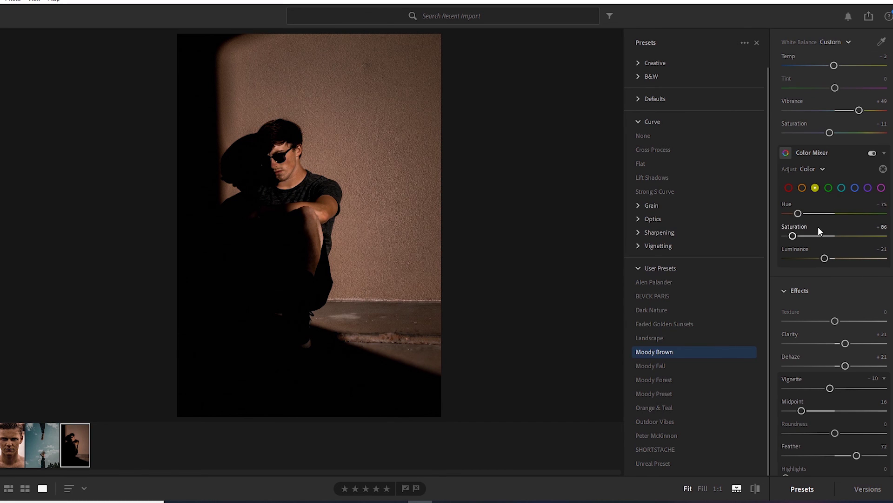
{"action": "left_click_drag", "start_coordinate": [796, 238], "coordinate": [816, 238]}
{"action": "left_click", "coordinate": [802, 187]}
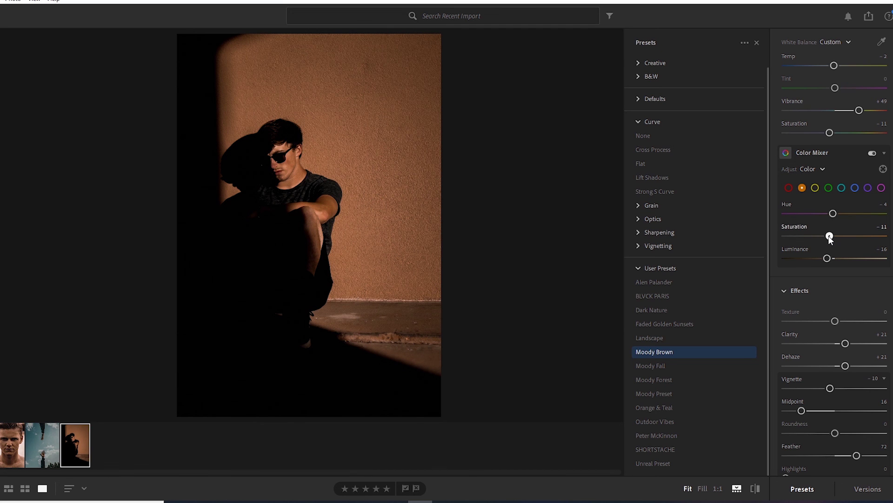
{"action": "left_click", "coordinate": [815, 188]}
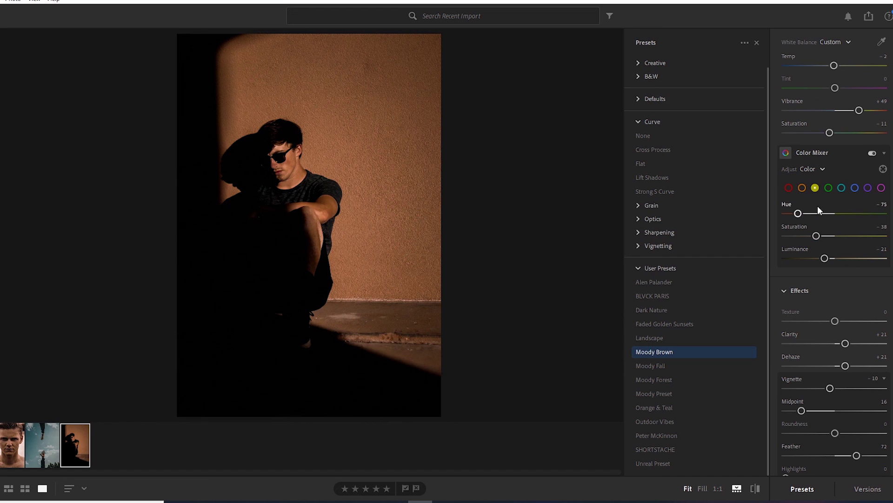
{"action": "left_click_drag", "start_coordinate": [798, 213], "coordinate": [839, 231]}
Set the seated man's photo Texture to +7 and adjust its Clarity
{"action": "scroll", "coordinate": [837, 279], "scroll_direction": "down", "scroll_amount": 3}
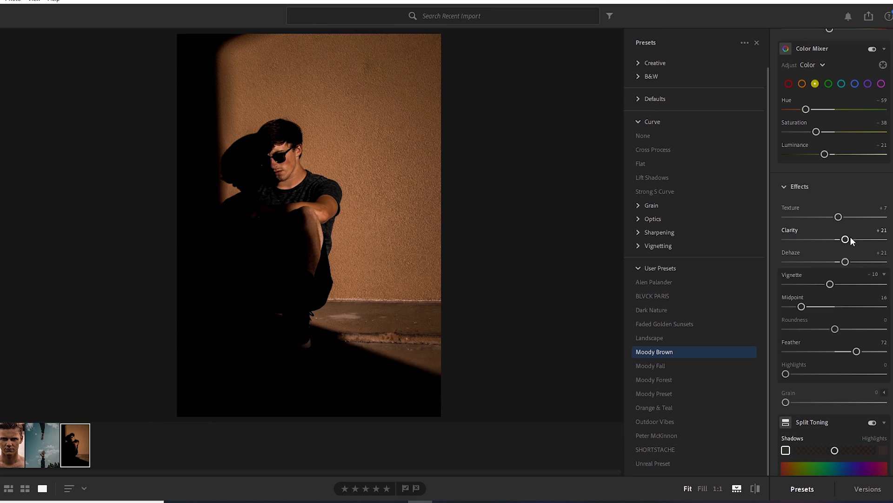
{"action": "left_click_drag", "start_coordinate": [847, 239], "coordinate": [831, 255]}
{"action": "scroll", "coordinate": [836, 262], "scroll_direction": "down", "scroll_amount": 10}
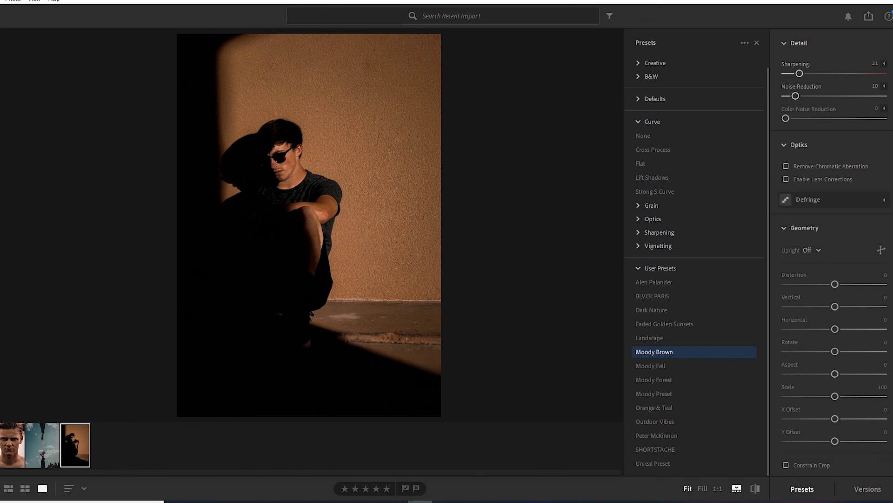